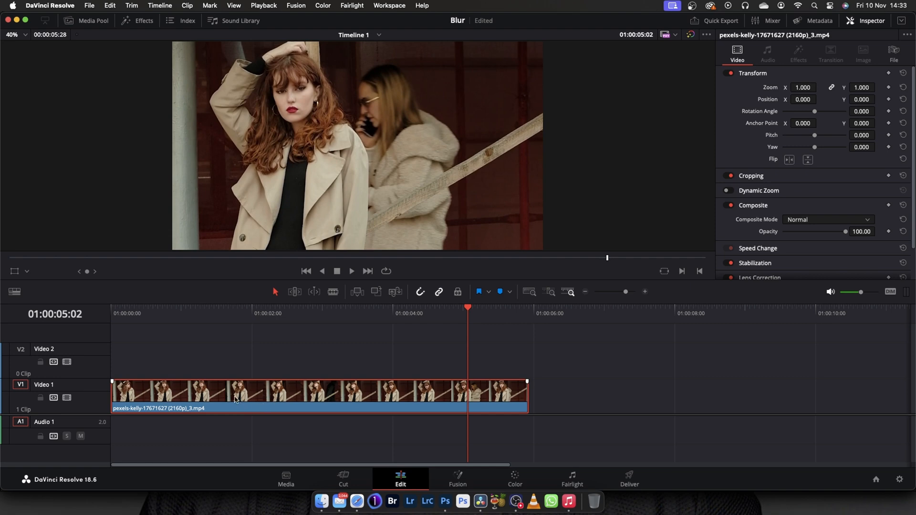
Duplicate the Video 1 clip onto Video 2 and trim the copy to a short segment from 01:00:03:24 to just past 01:00:04:00.
left_click_drag(235, 400, 238, 365)
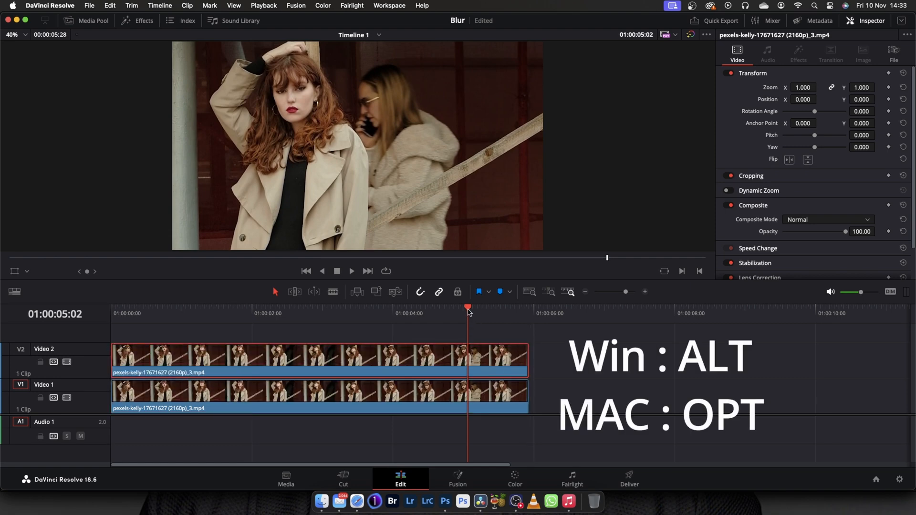
left_click_drag(468, 312, 379, 317)
left_click_drag(112, 354, 379, 355)
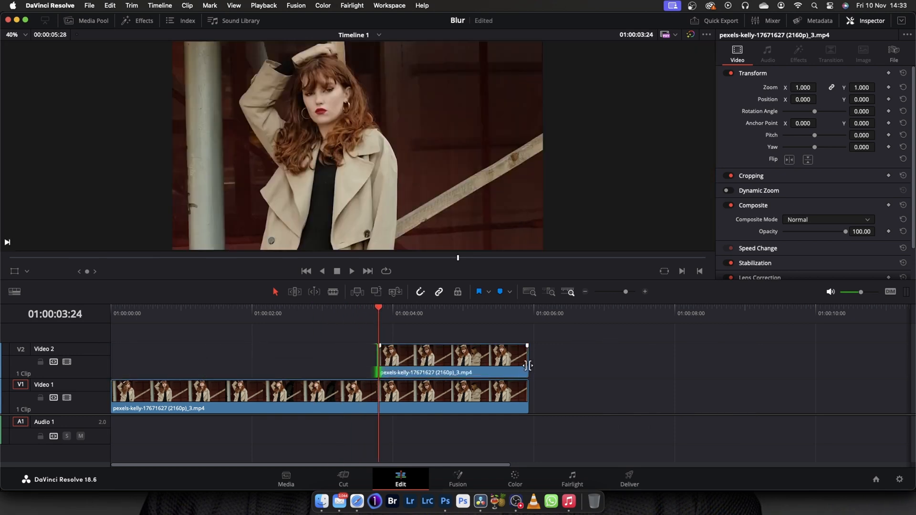
left_click_drag(529, 366, 409, 364)
left_click_drag(380, 316, 351, 313)
key("space")
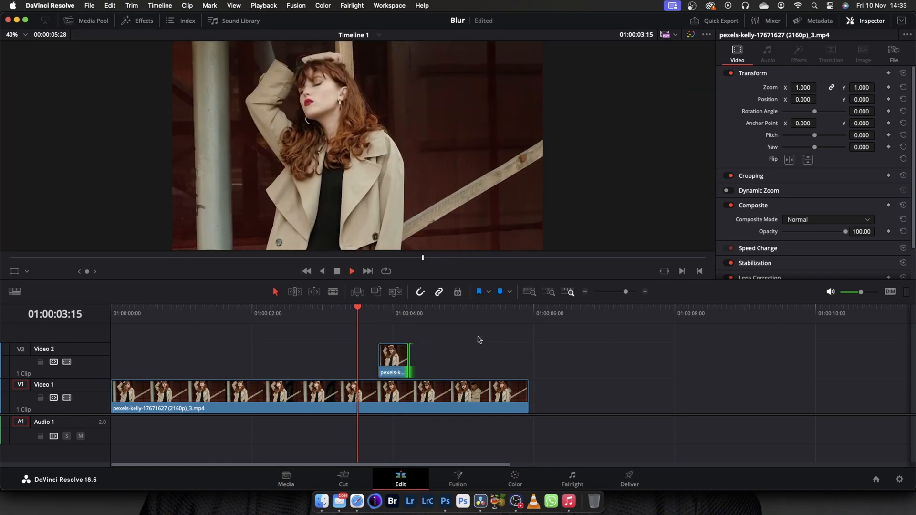
key("space")
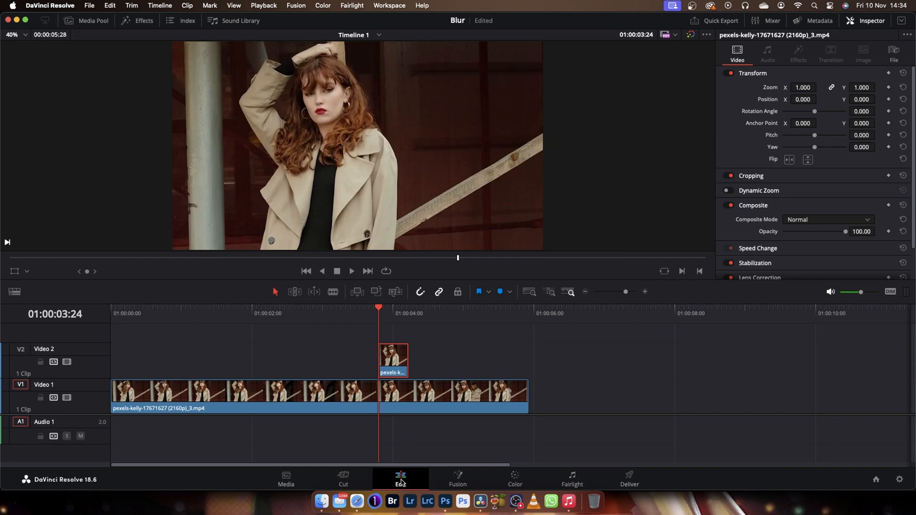
On the Color page, hide the clip thumbnails and add splitter/combiner nodes after node 01 of the Video 2 clip.
left_click(516, 478)
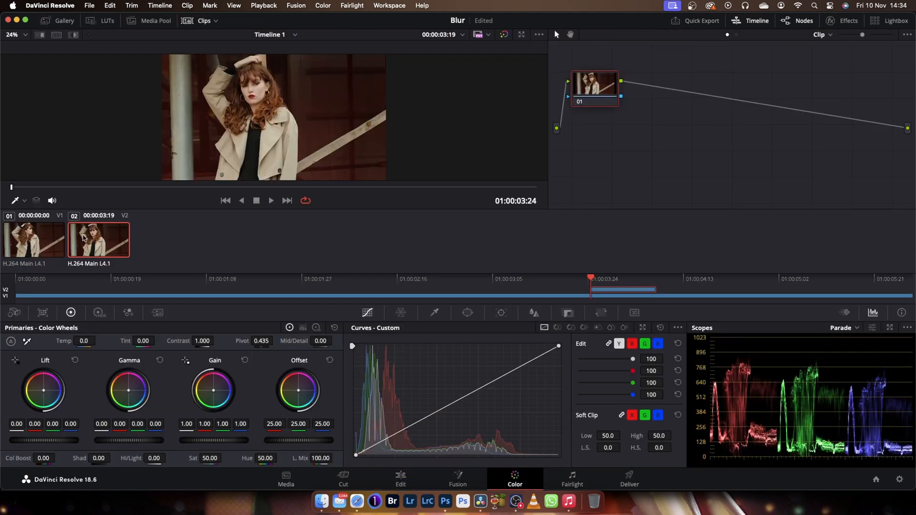
left_click(201, 23)
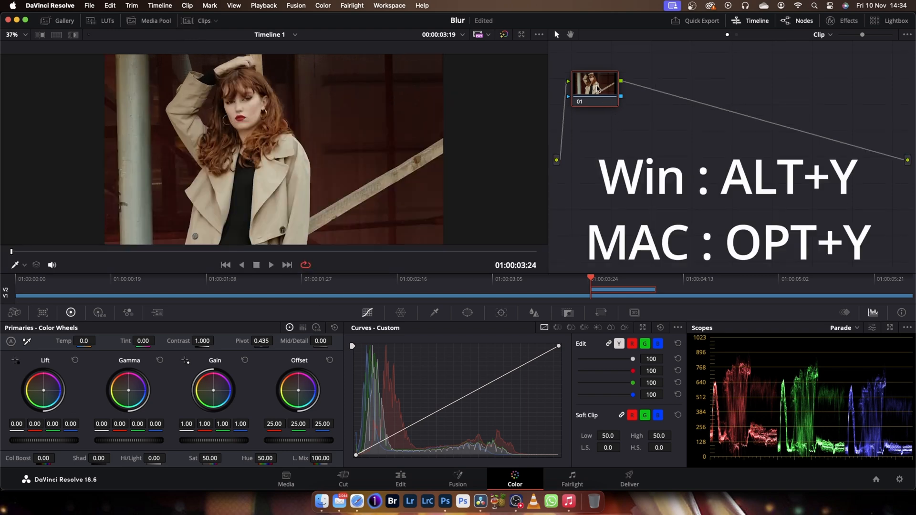
left_click_drag(597, 88, 602, 88)
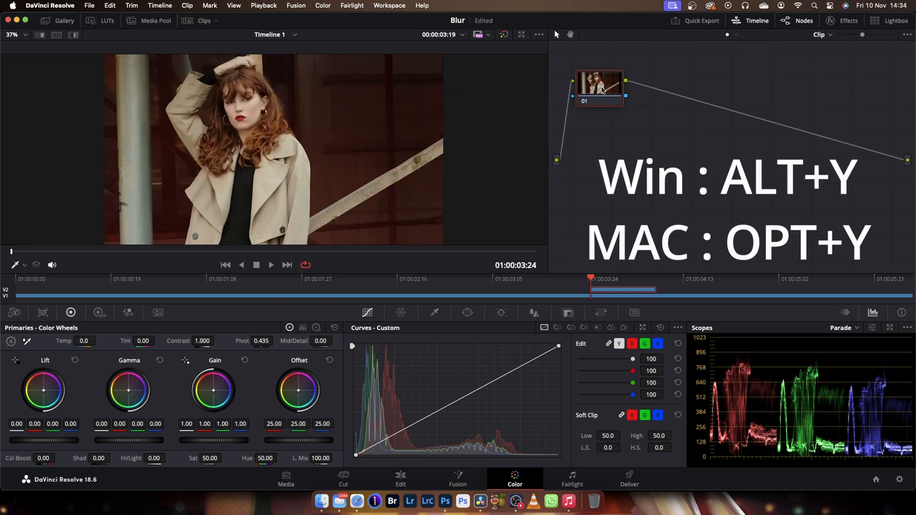
key("alt+y")
left_click(725, 88)
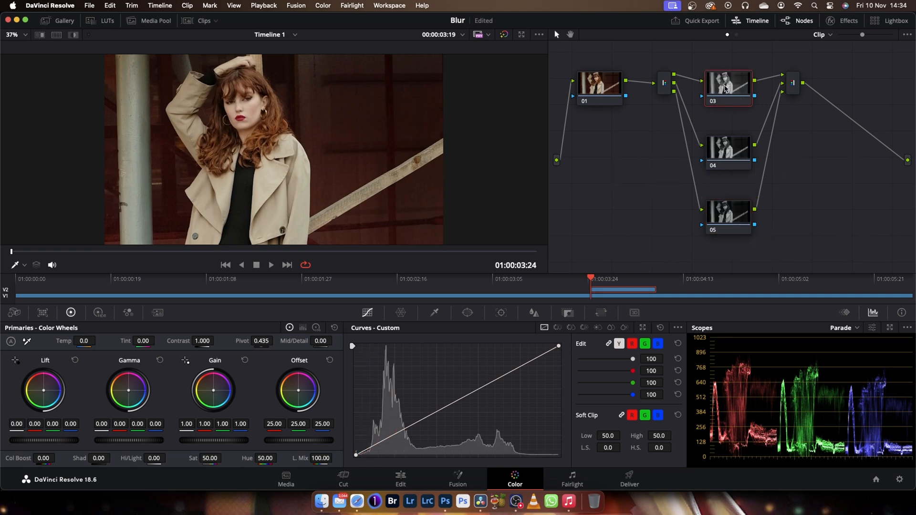
left_click(729, 148)
left_click(732, 210)
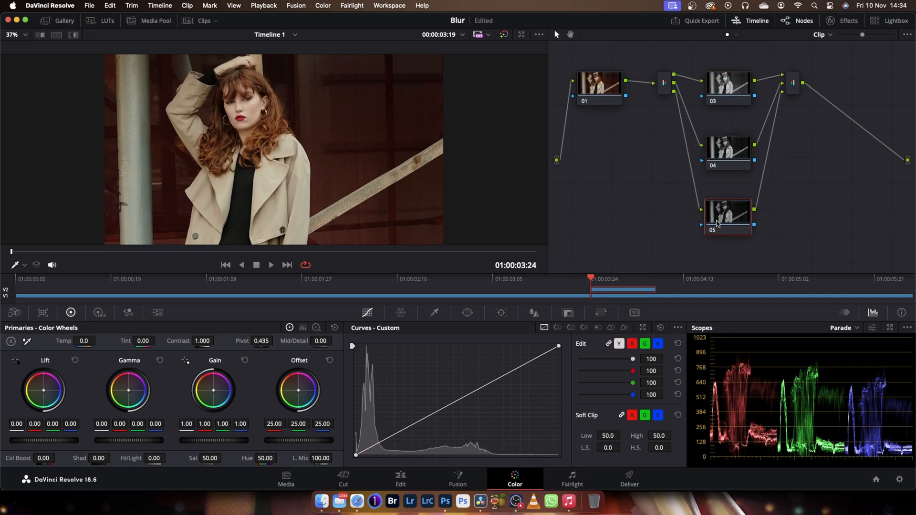
Set the node sizing zoom of the red channel node (03) to 1.13.
left_click(726, 88)
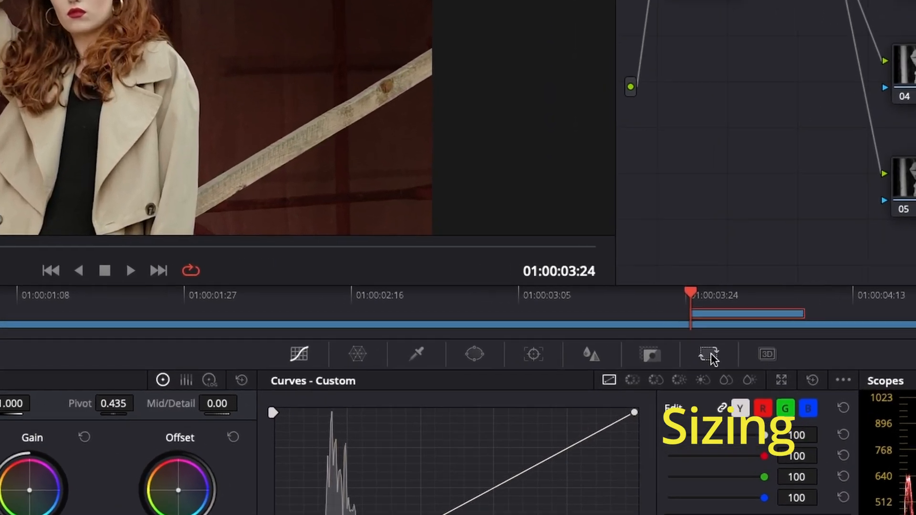
left_click(712, 357)
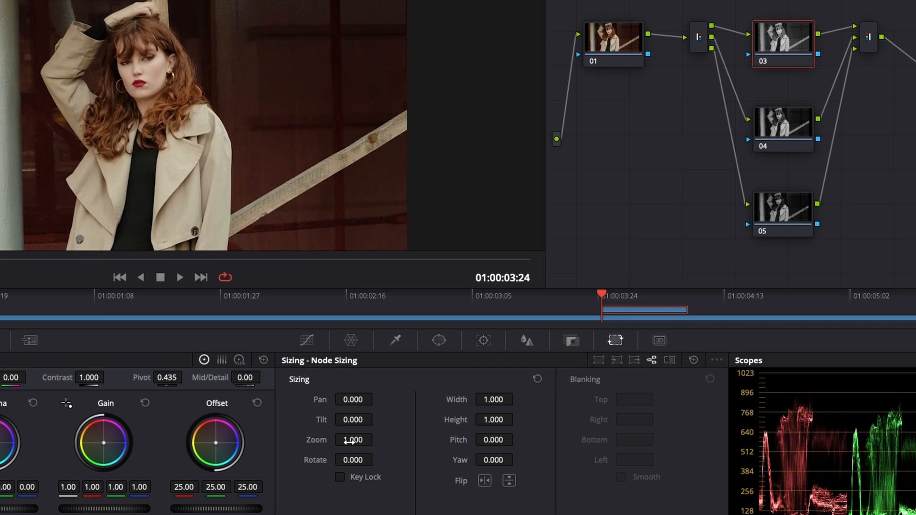
left_click(350, 442)
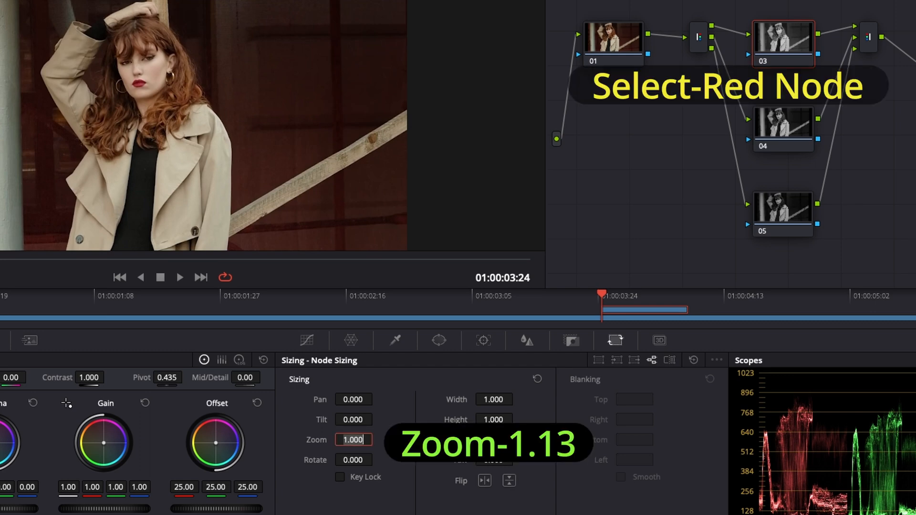
type("1.13")
key("Return")
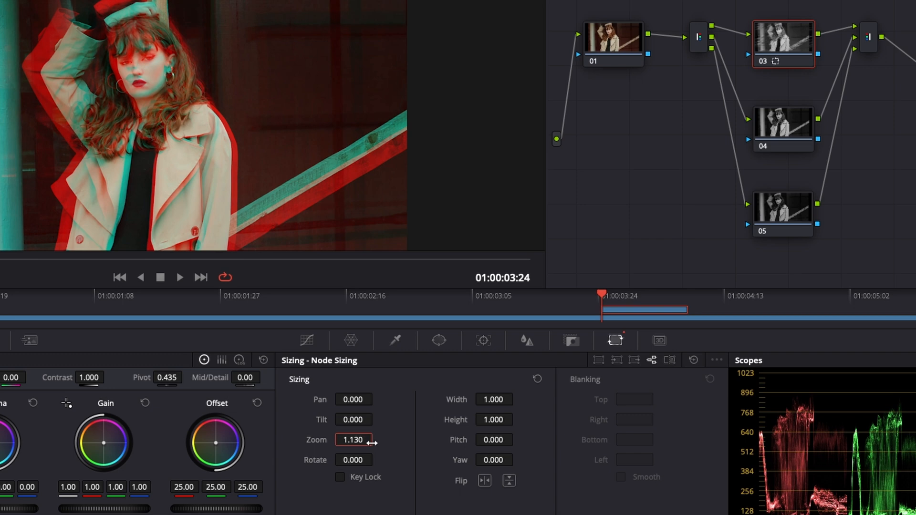
Set the node sizing zoom of the green channel node (04) to 1.05.
left_click(776, 130)
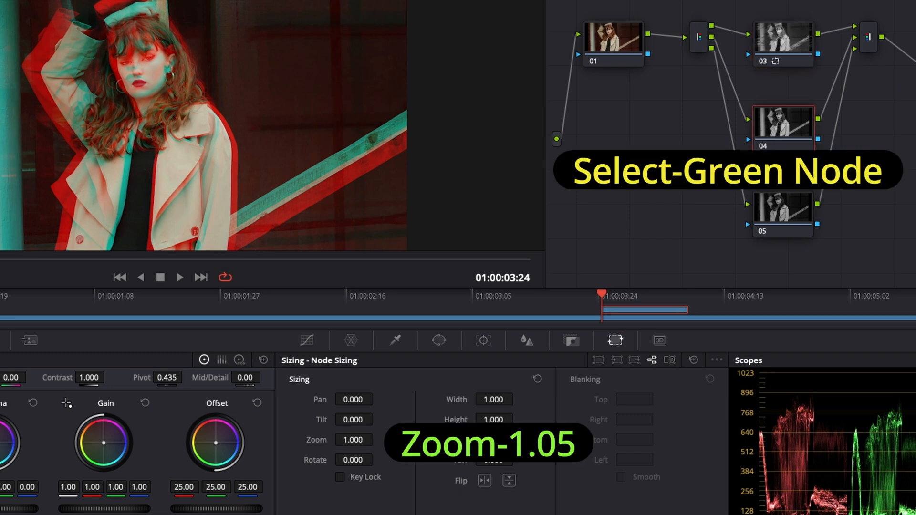
double_click(355, 441)
type("1")
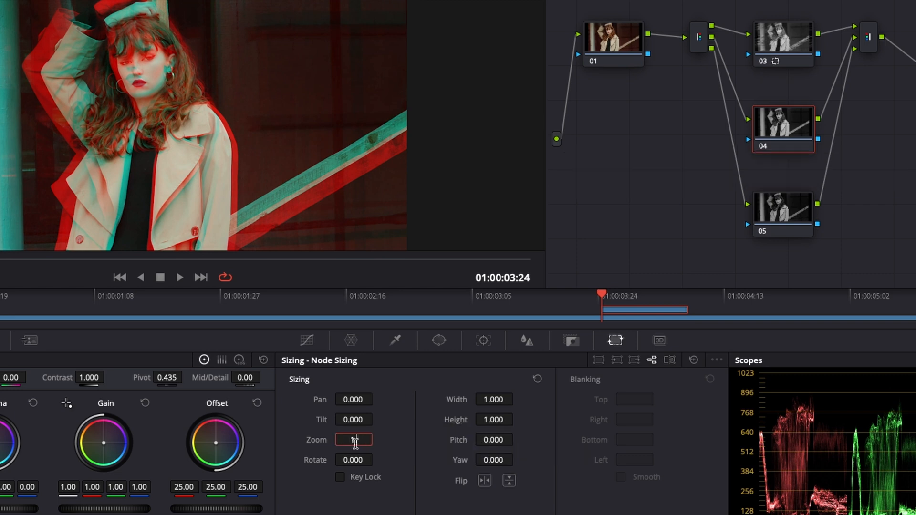
type(".65")
key("Return")
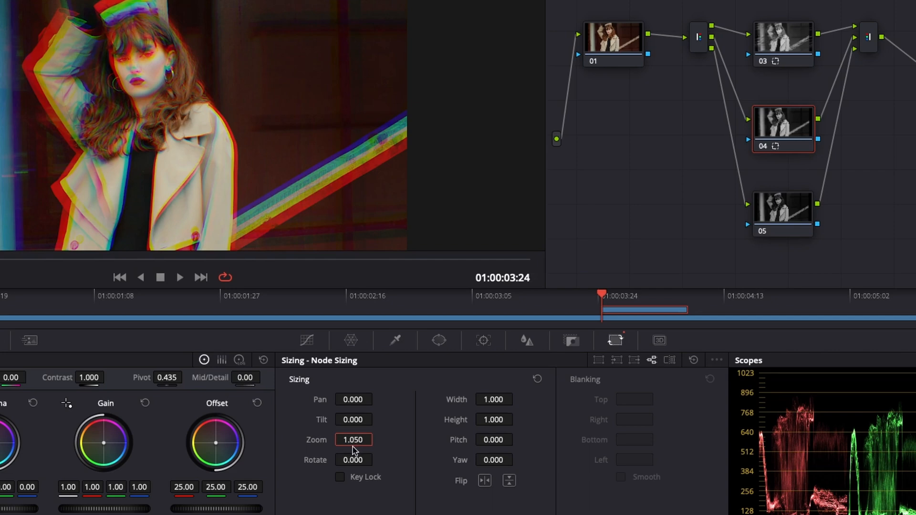
Set the node sizing zoom of the blue channel node (05) to 1.3 and scrub through the short clip to check it.
left_click(773, 211)
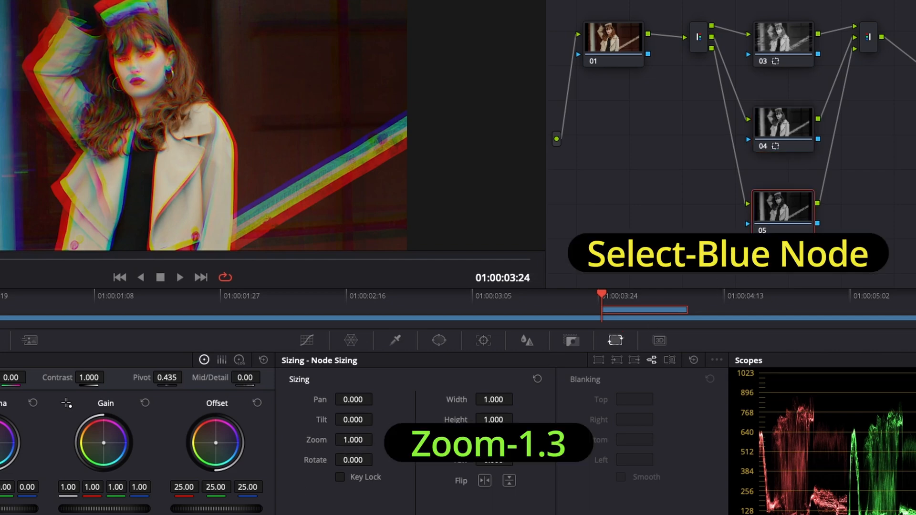
left_click(356, 440)
key("BackSpace")
key("BackSpace")
key("BackSpace")
key("BackSpace")
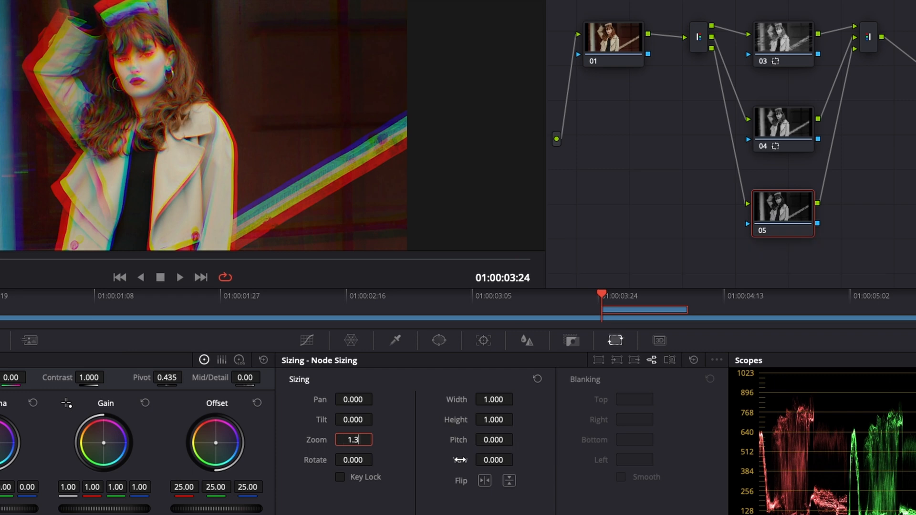
type(".3")
key("Return")
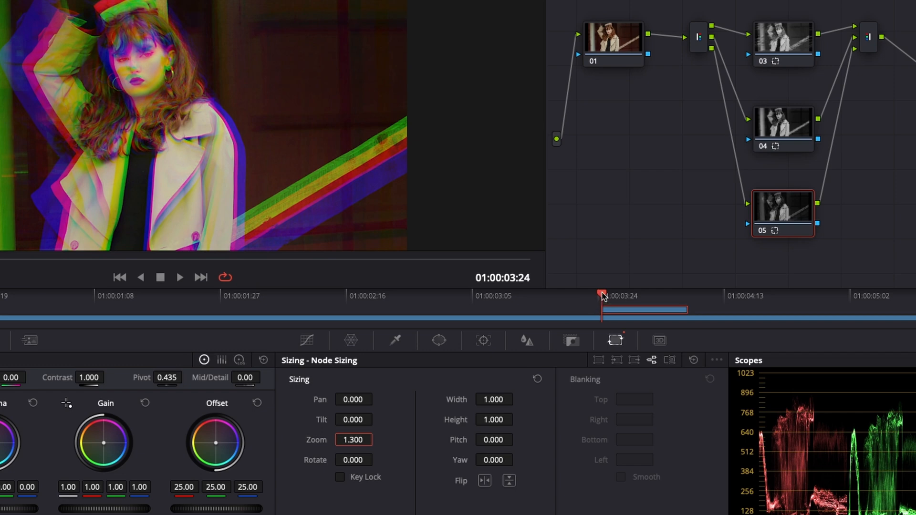
left_click_drag(603, 293, 657, 316)
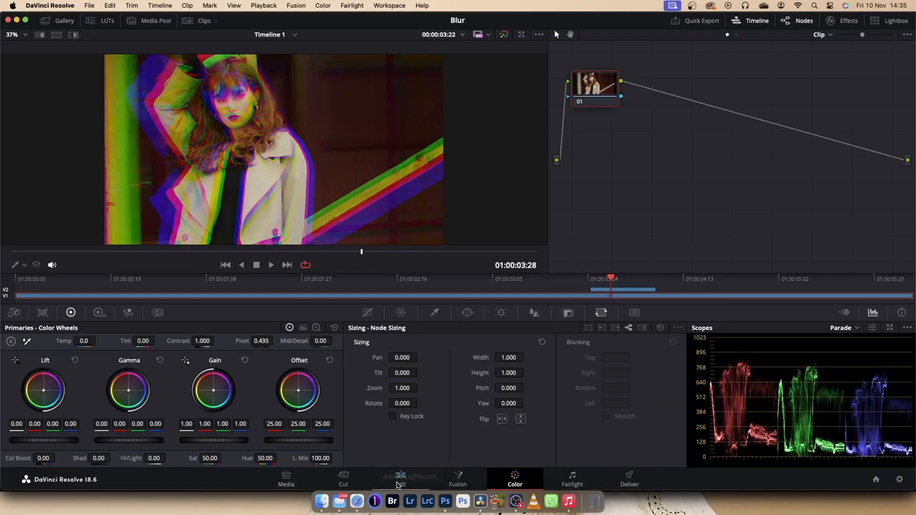
Return to the Edit page and apply the Open FX Camera Shake effect to the short clip on Video 2.
left_click(398, 481)
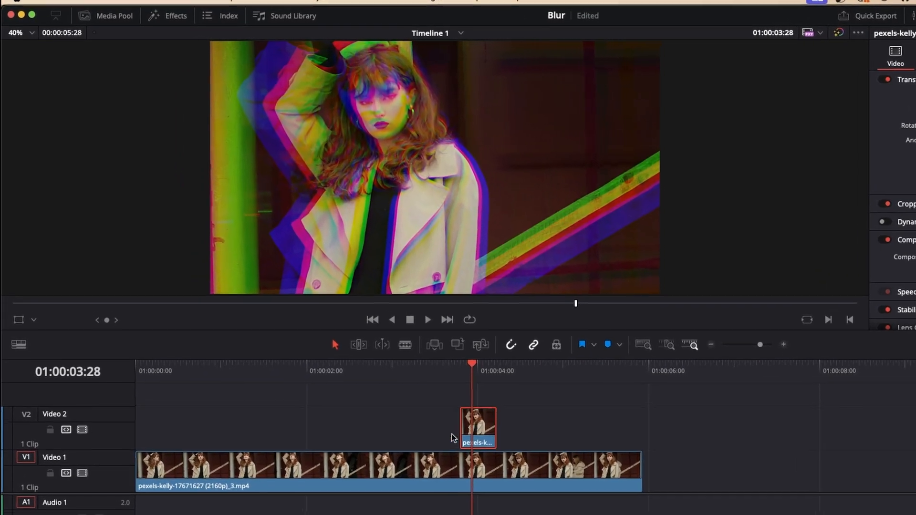
left_click(168, 18)
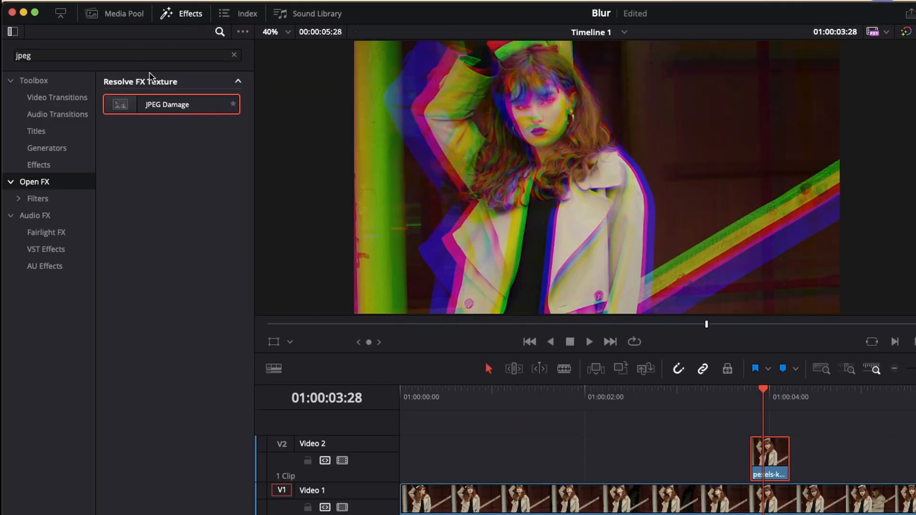
left_click(234, 54)
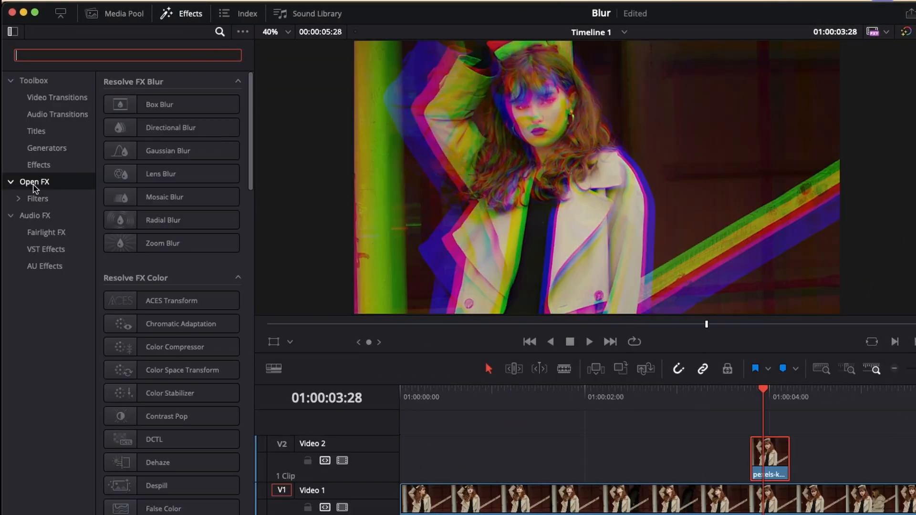
left_click(42, 185)
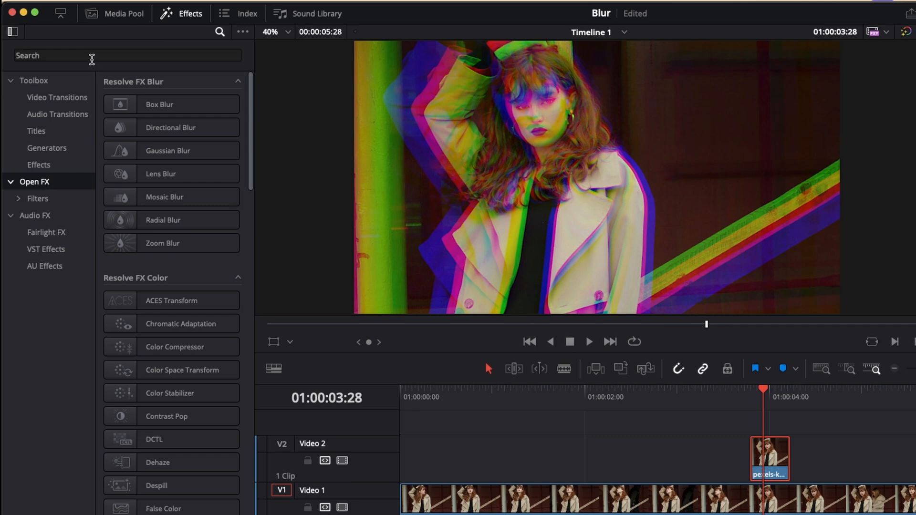
left_click(92, 56)
type("camer")
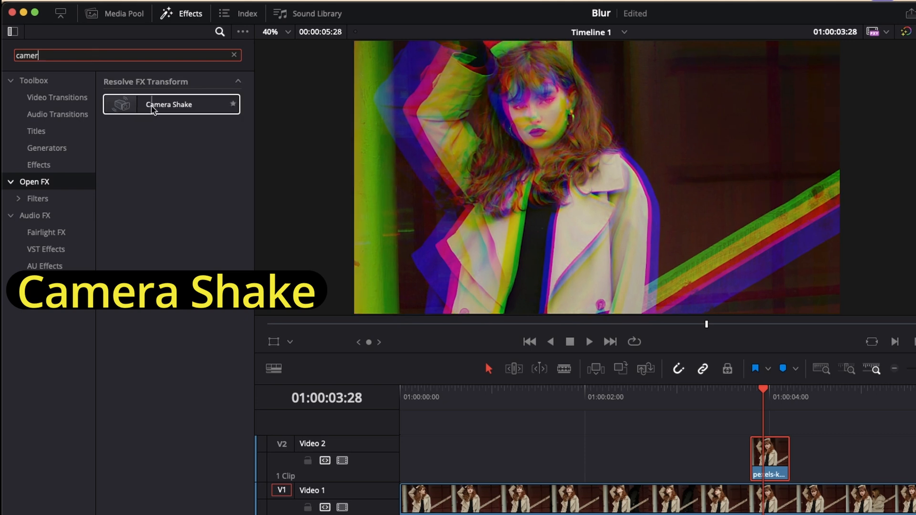
left_click_drag(161, 107, 744, 462)
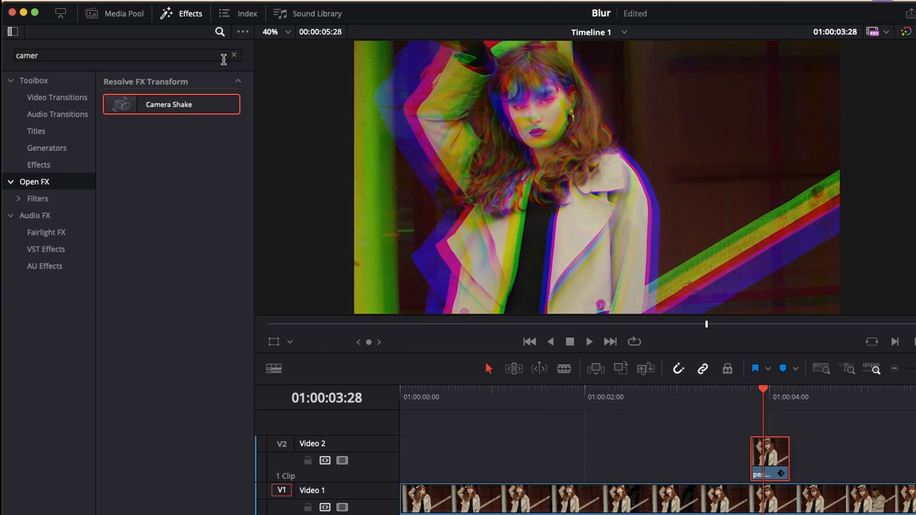
Apply the JPEG Damage effect to the short clip on Video 2 and close the effects library.
left_click(234, 55)
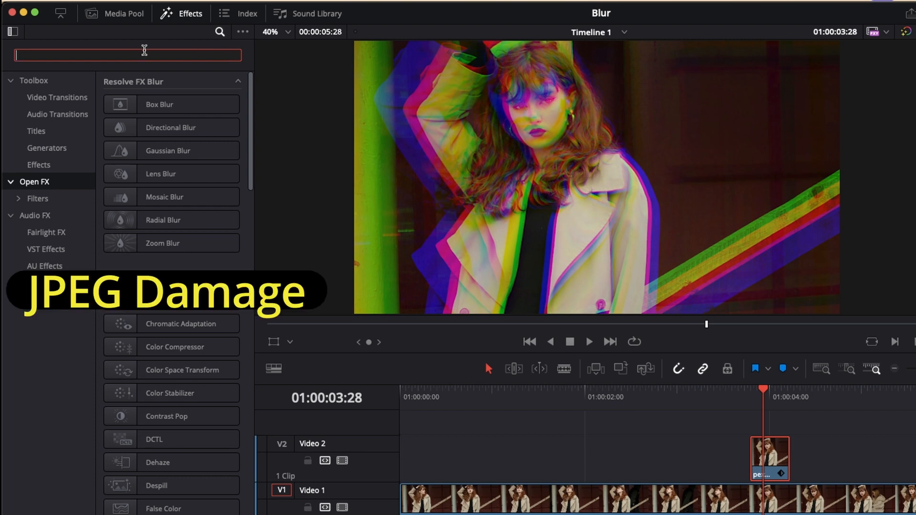
type("jpeg")
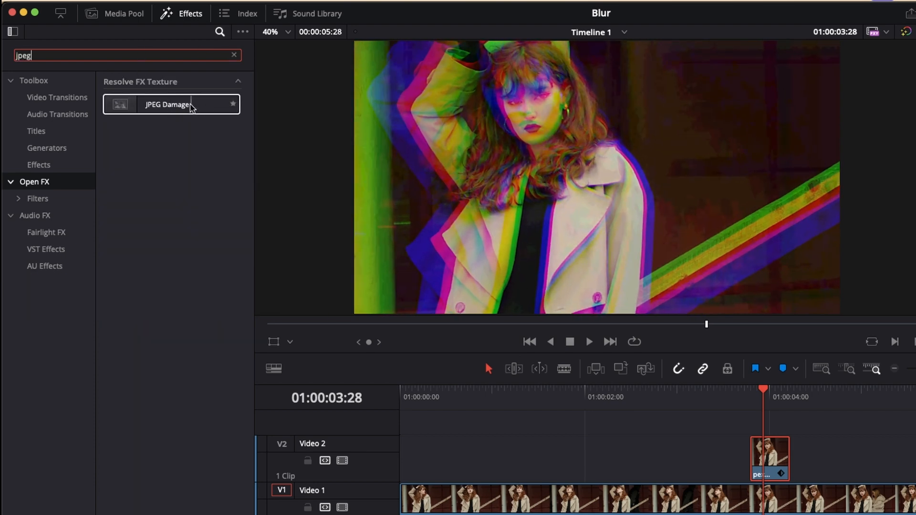
left_click_drag(191, 107, 781, 453)
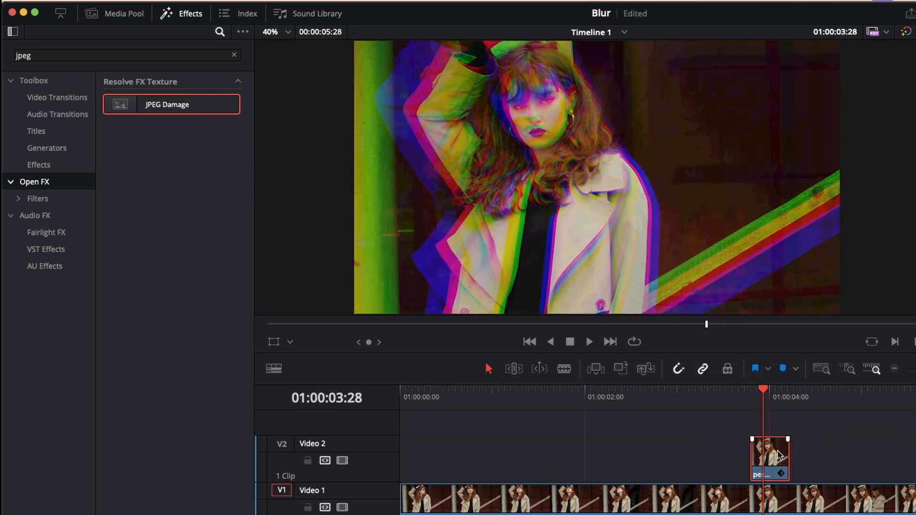
left_click(194, 17)
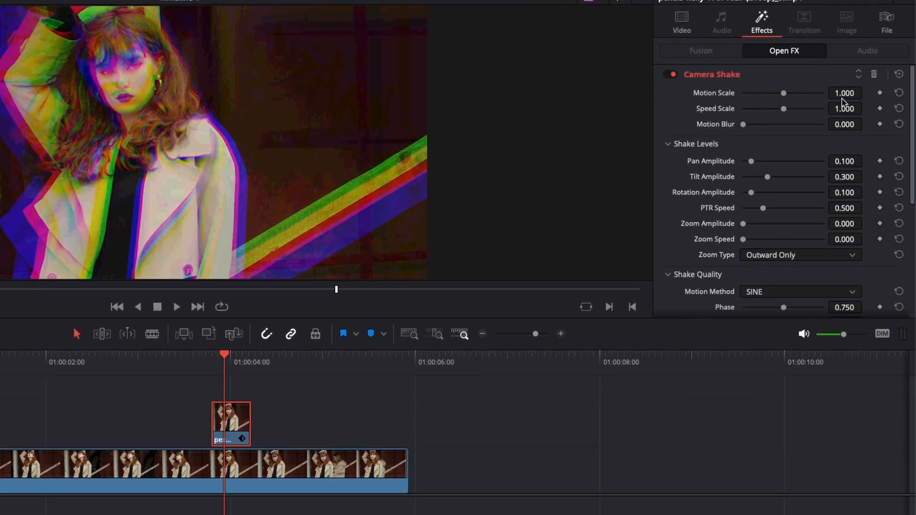
Set both Motion Scale and Speed Scale of the Camera Shake effect to 1.4.
left_click(846, 94)
type("1")
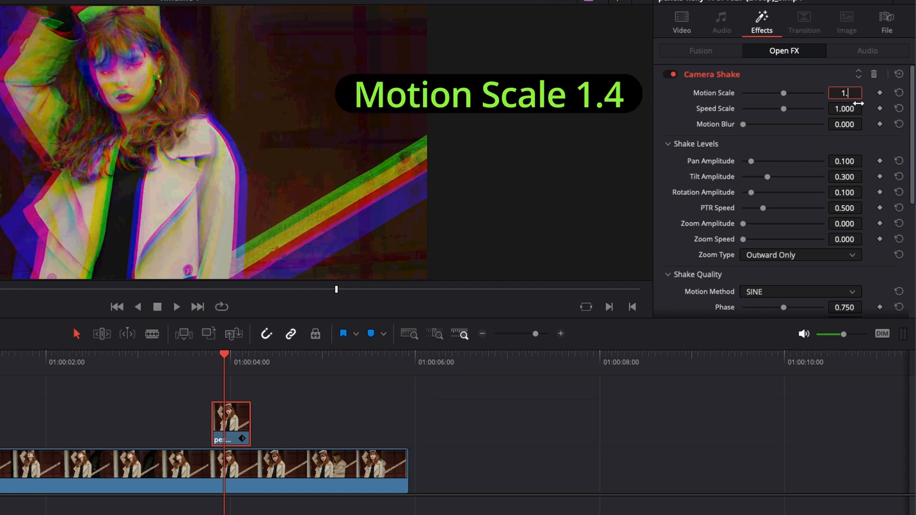
type(".4")
key("Return")
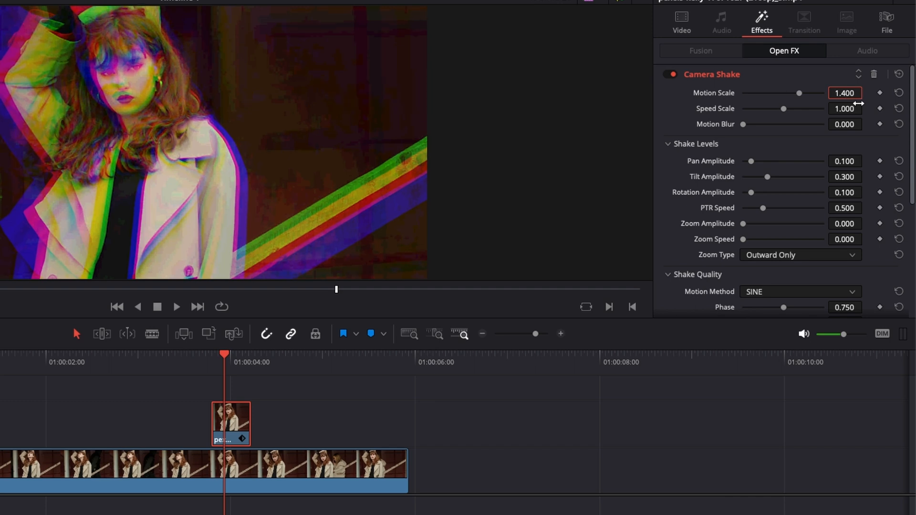
left_click(847, 109)
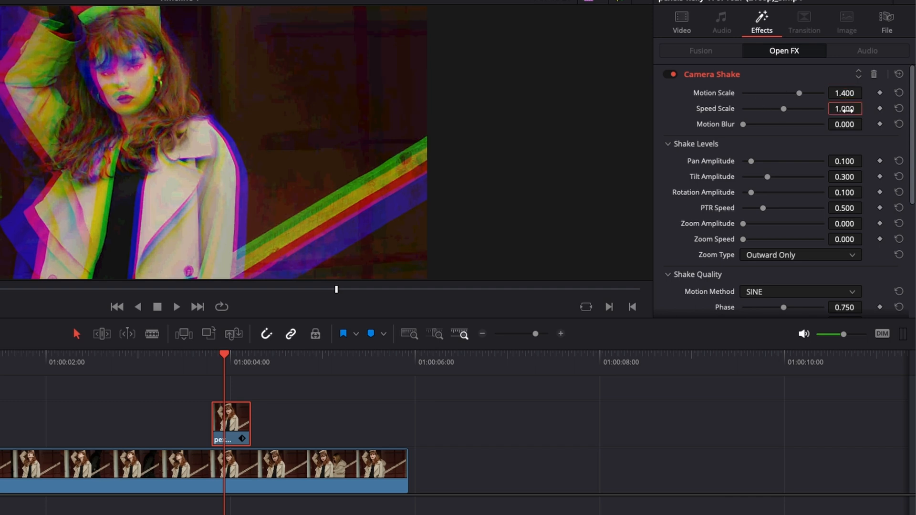
type("1")
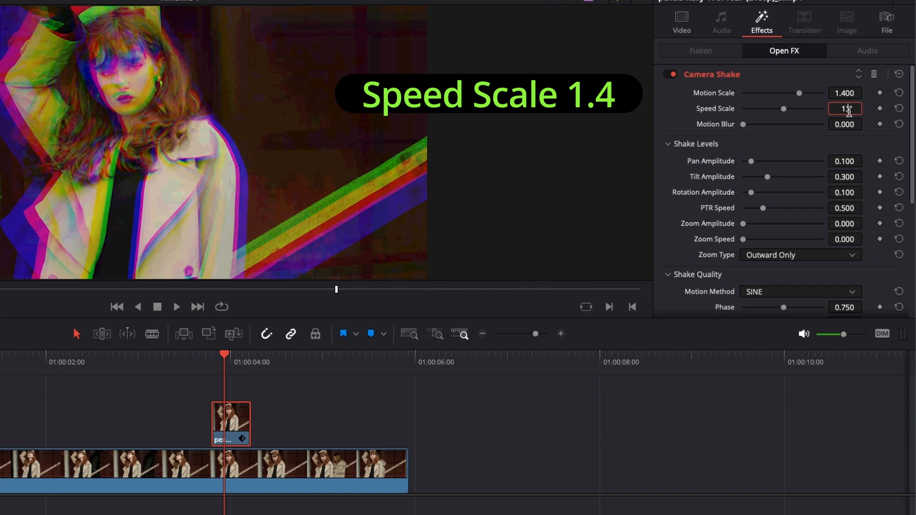
type(".4")
key("Return")
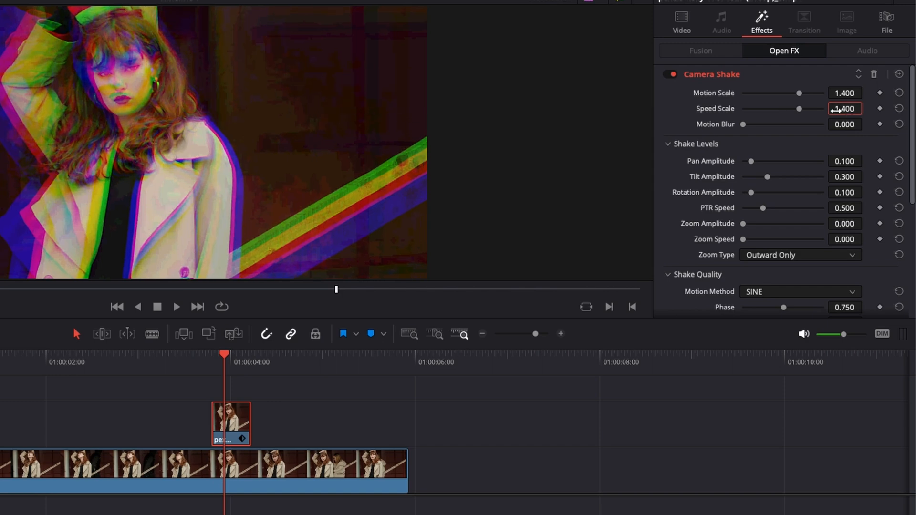
Set both the Pan Amplitude and the Tilt Amplitude of the Camera Shake effect to 0.8.
left_click(848, 161)
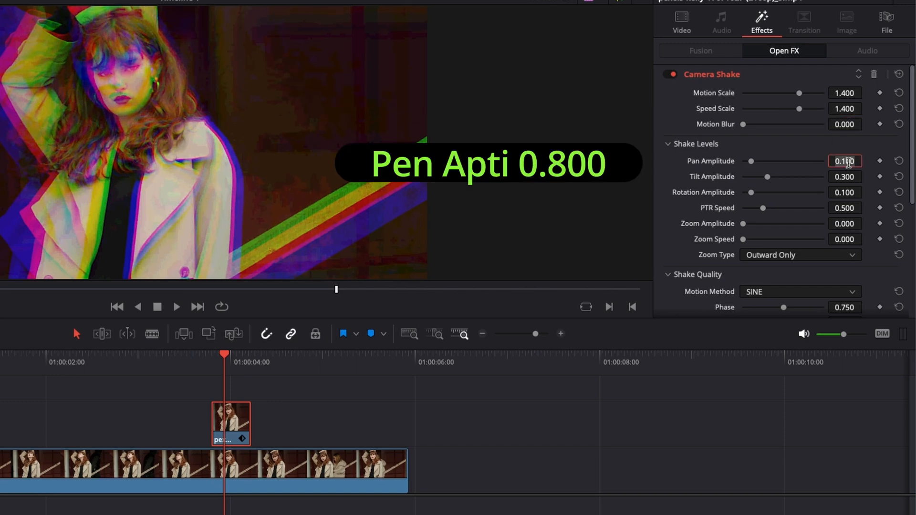
key("ctrl+a")
type("0.8")
key("Return")
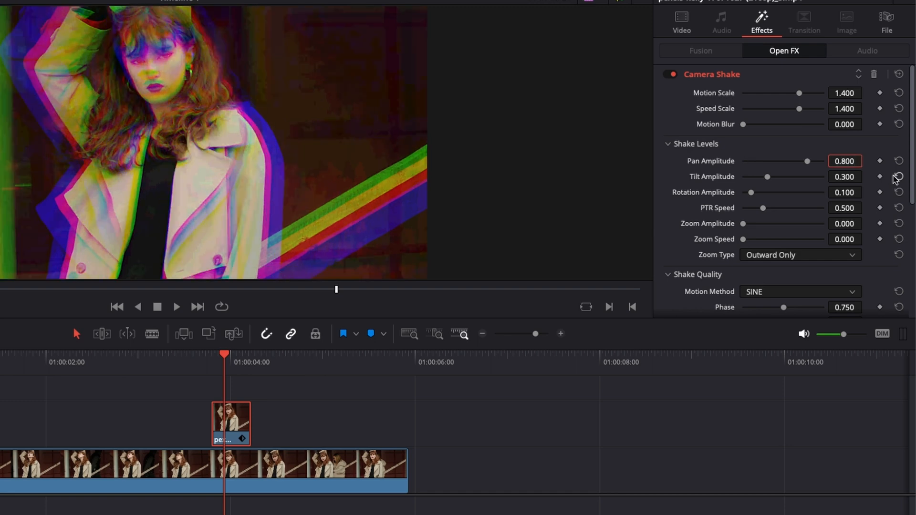
double_click(845, 179)
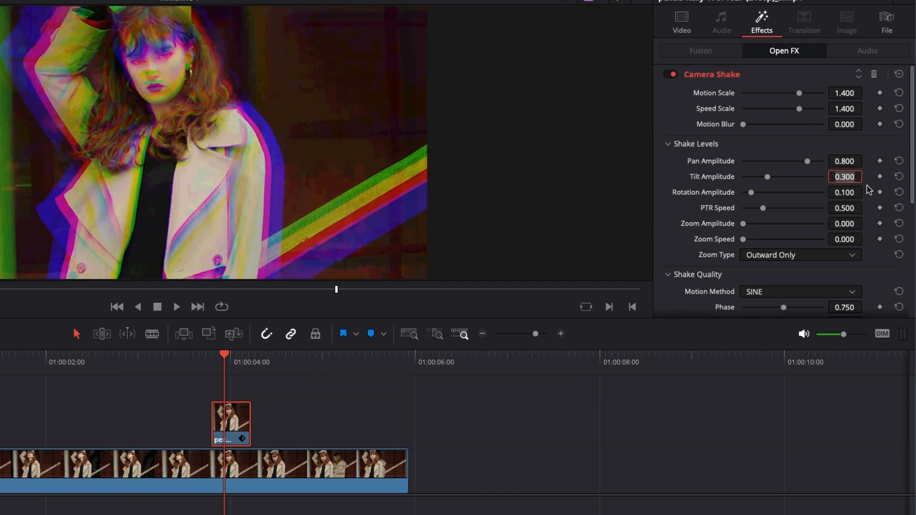
type("0.800")
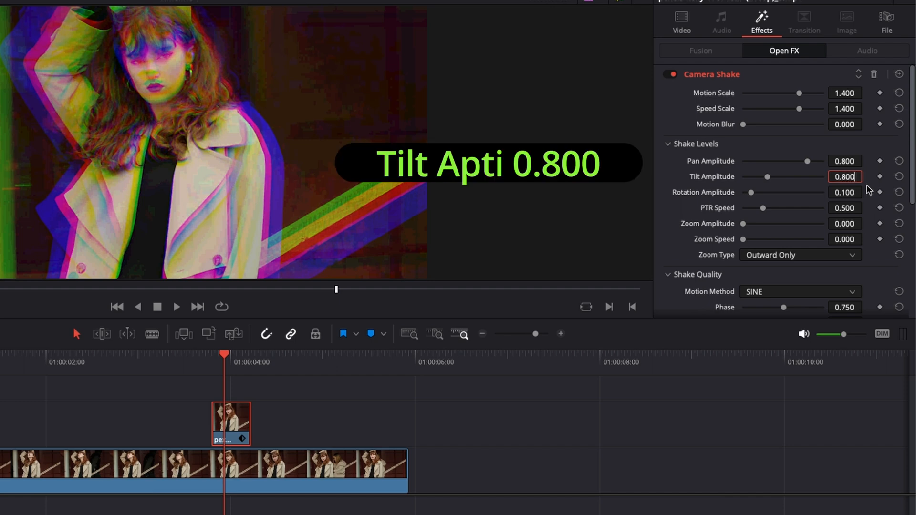
key("Return")
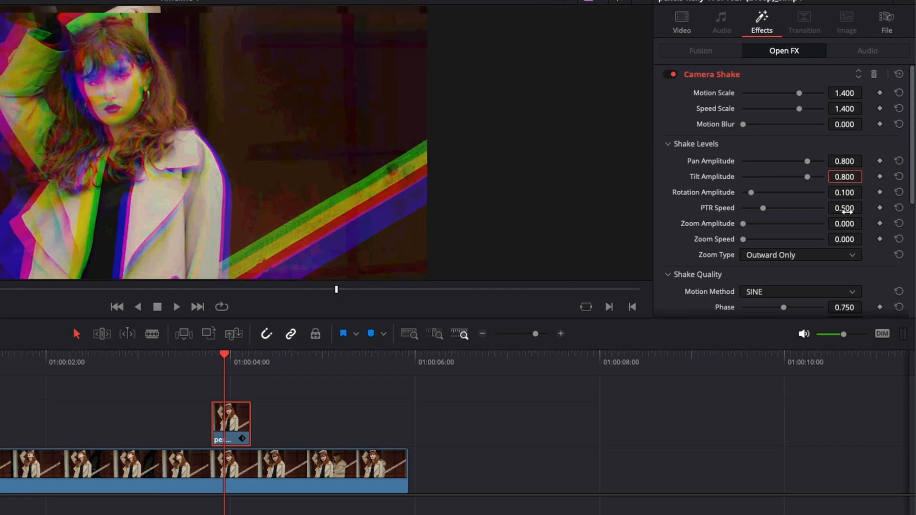
Set the Camera Shake PTR Speed to 1.4 and its Zoom Type to Outward and Inward.
double_click(844, 209)
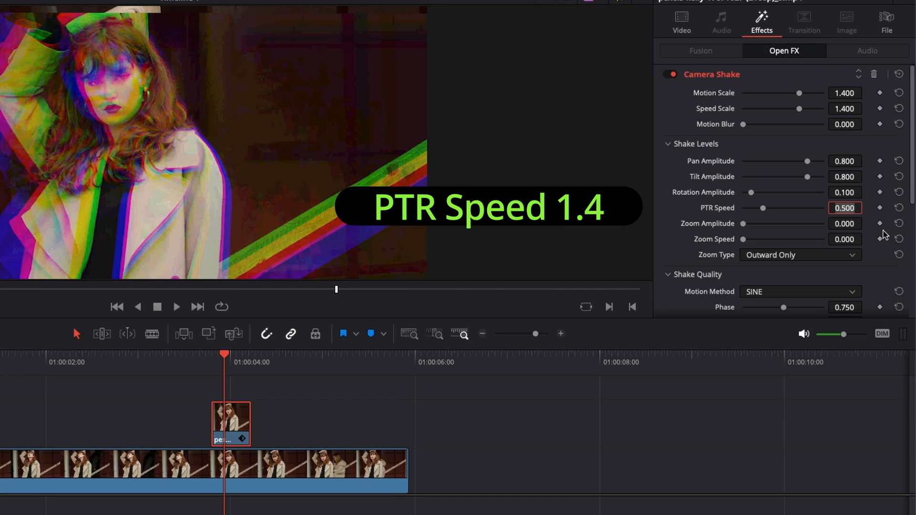
type("1.4")
key("Return")
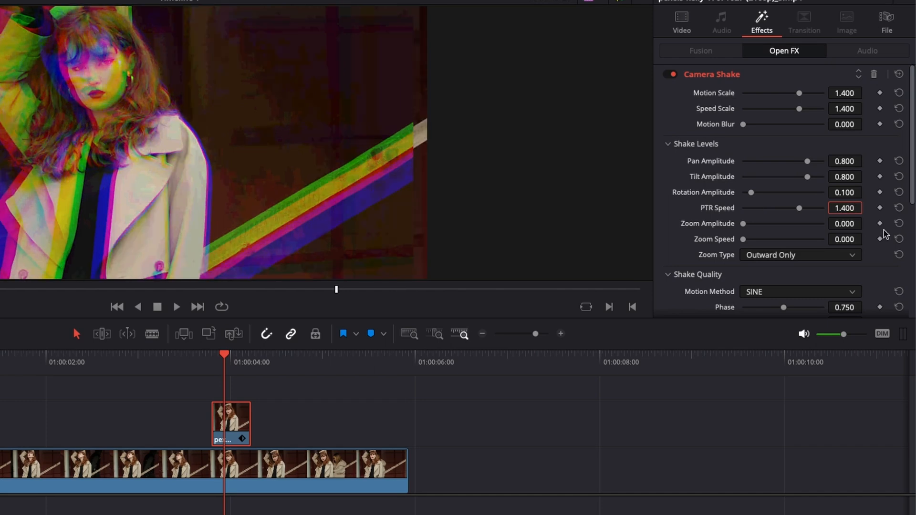
scroll(886, 234, "down", 3)
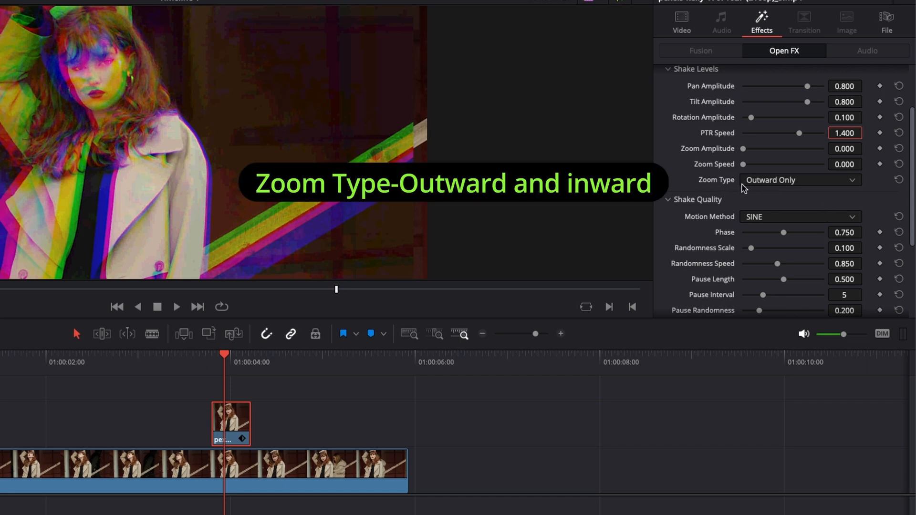
left_click(785, 184)
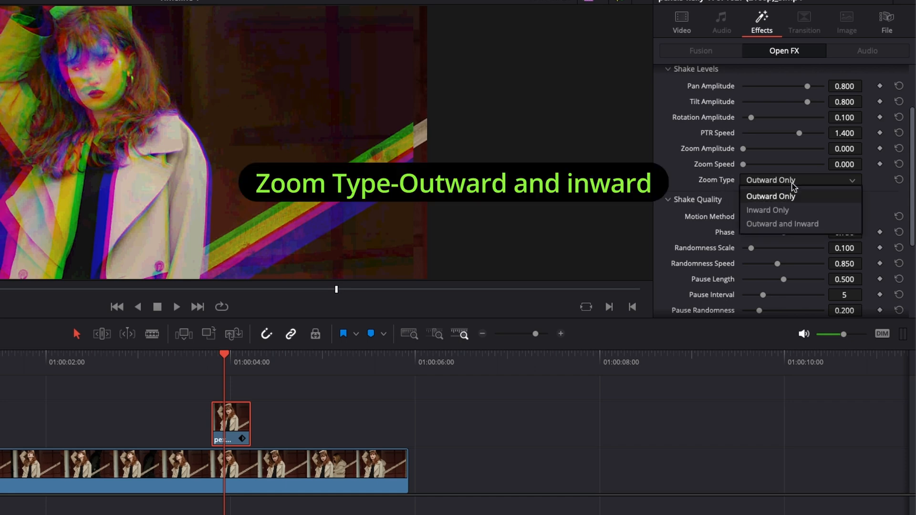
left_click(806, 224)
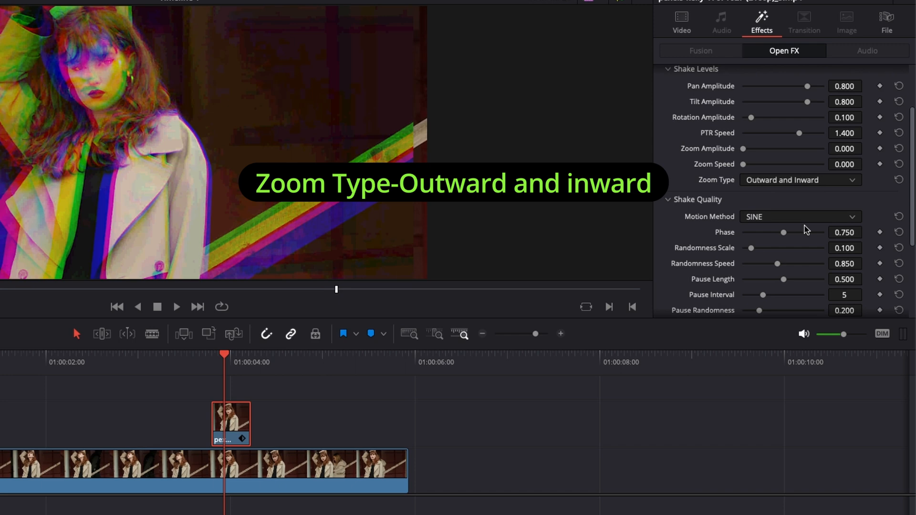
Set the Camera Shake Motion Method to Square Wave and the Blanking Handling Border Type to Reflect.
left_click(780, 216)
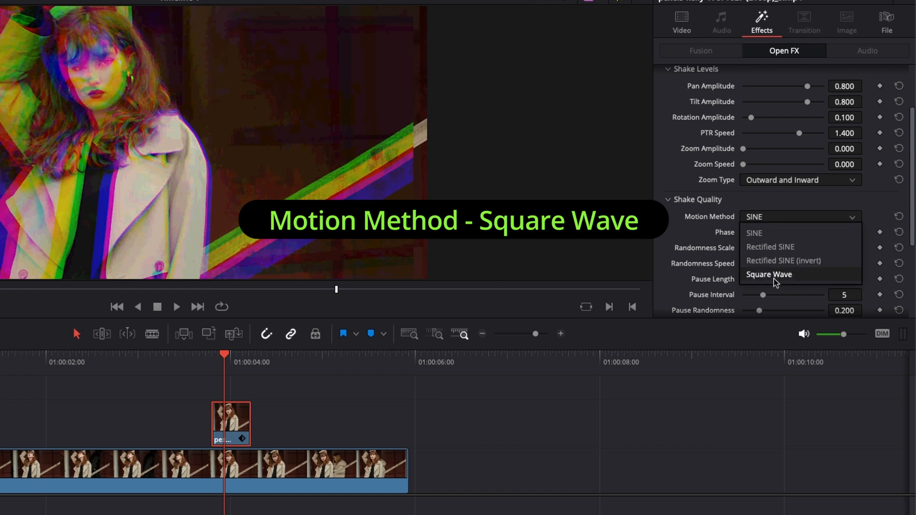
left_click(799, 275)
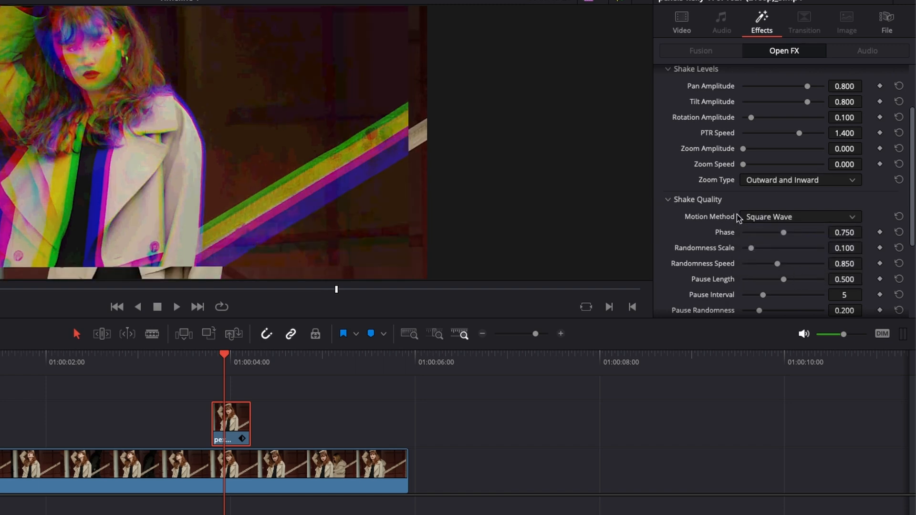
scroll(813, 224, "down", 4)
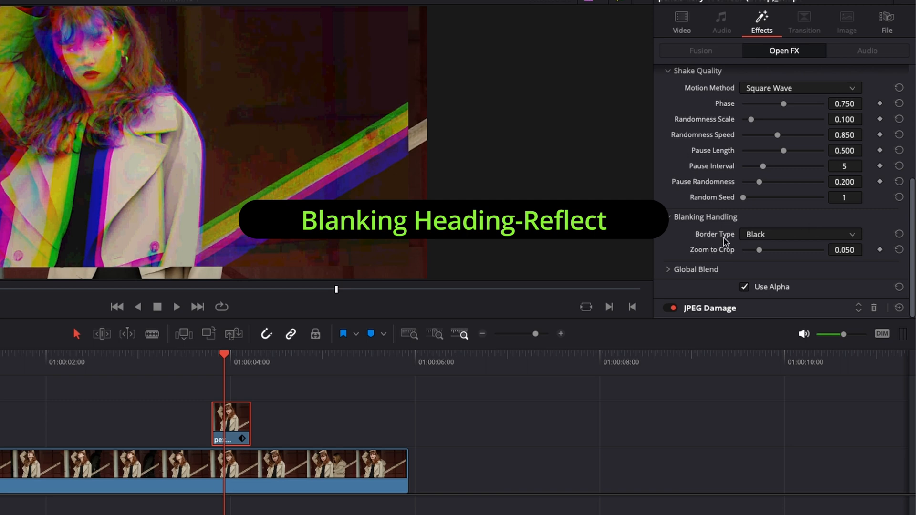
left_click(786, 235)
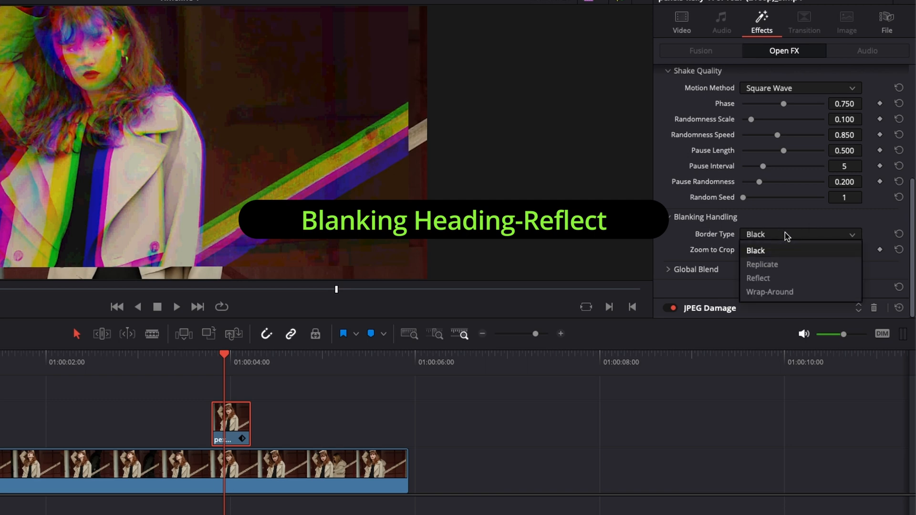
left_click(769, 279)
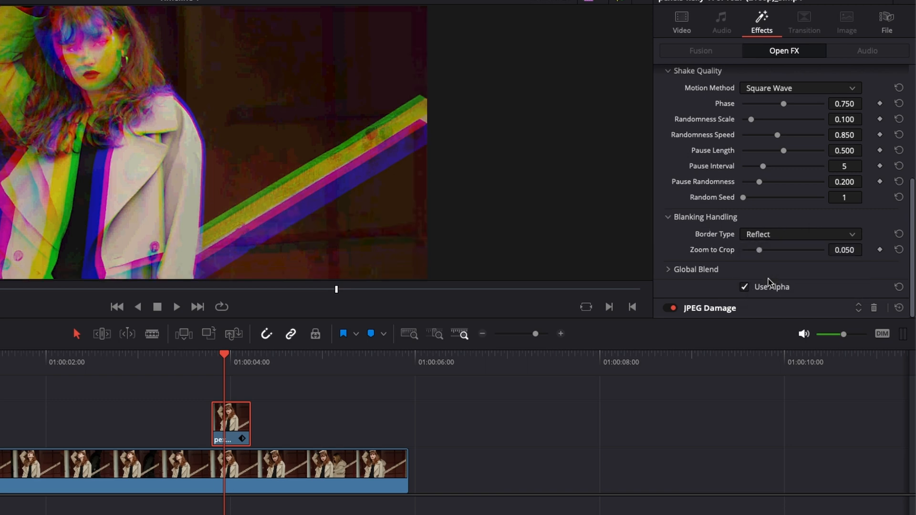
Play the timeline around the short clip on Video 2 to check the glitch effect.
left_click_drag(216, 366, 191, 363)
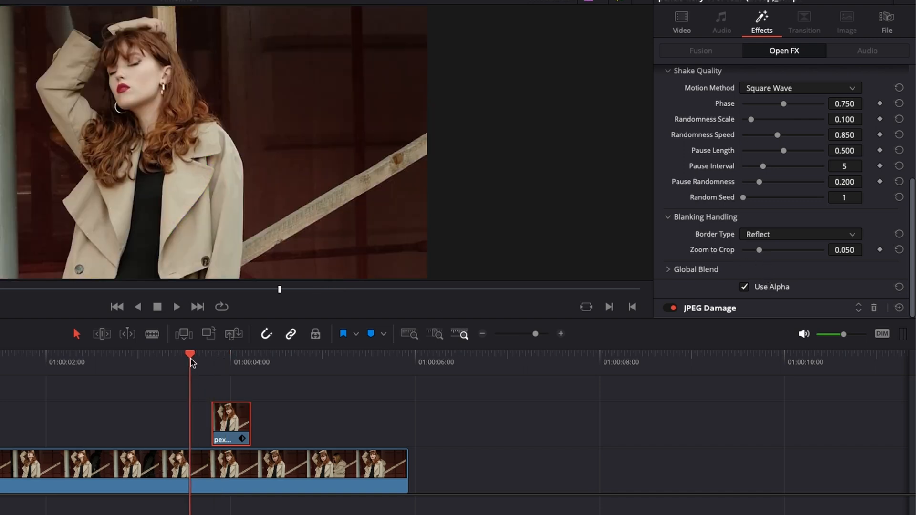
key("space")
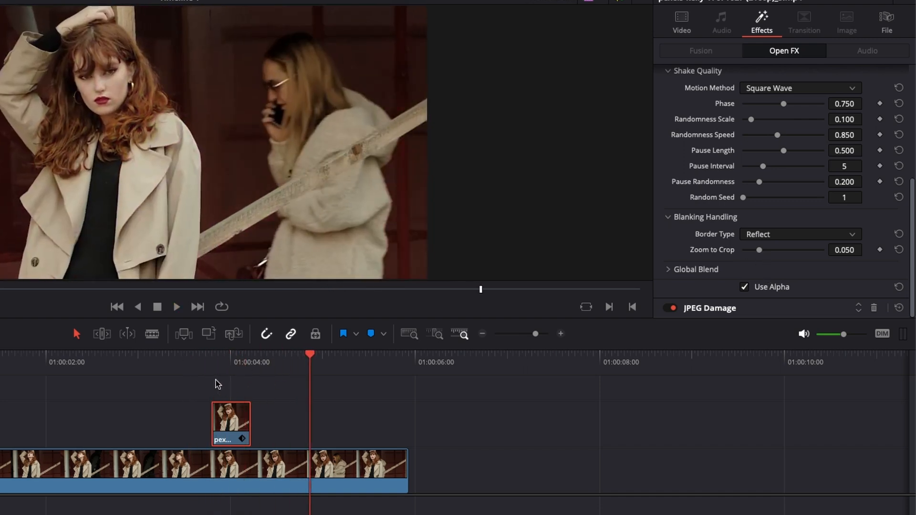
left_click(210, 364)
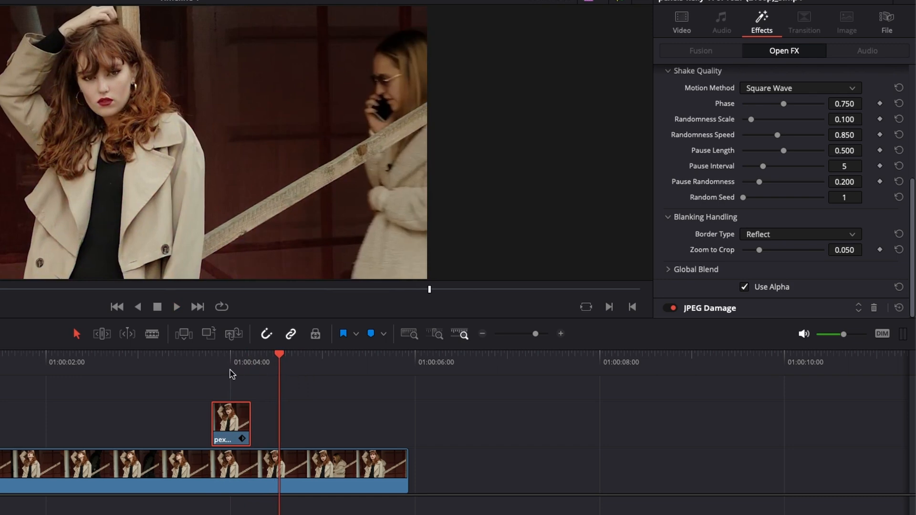
key("space")
left_click(211, 364)
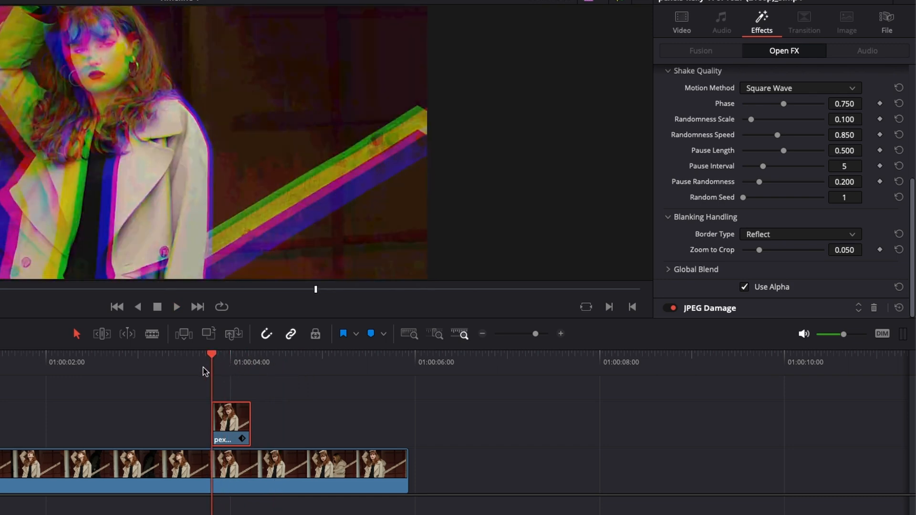
left_click(159, 365)
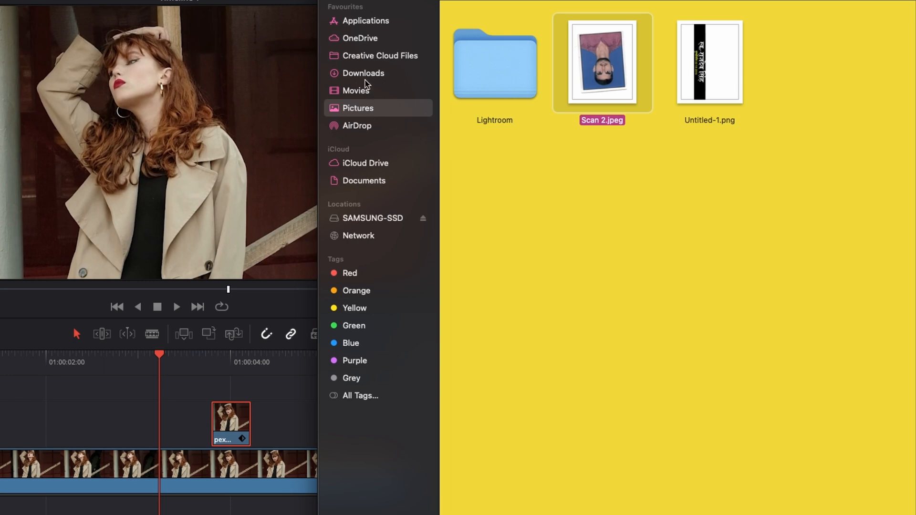
Add the glitch sound MP3 from the Downloads folder to Audio 1, aligned with the start of the short clip on Video 2.
left_click(365, 76)
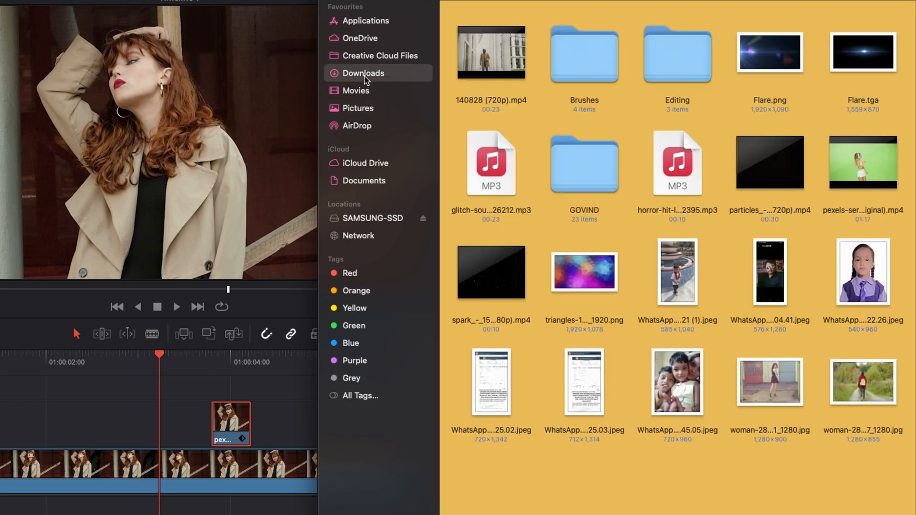
left_click(652, 190)
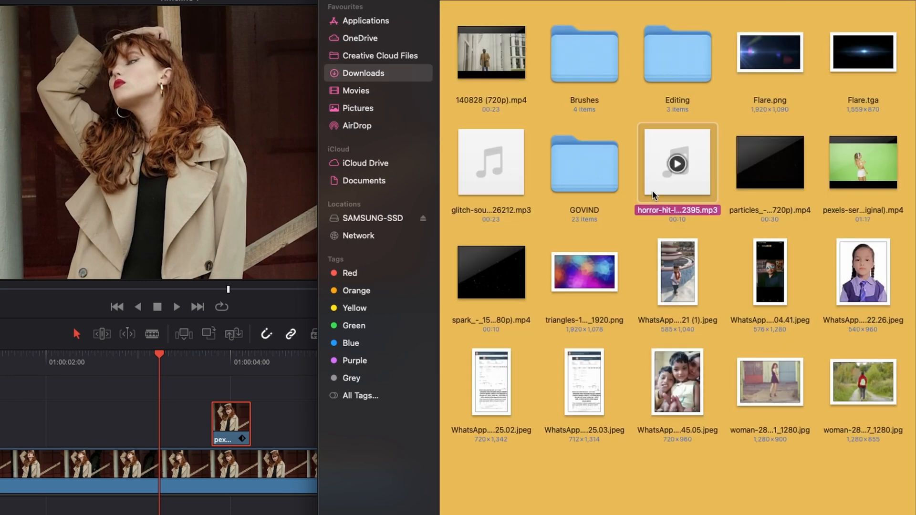
left_click_drag(507, 186, 212, 505)
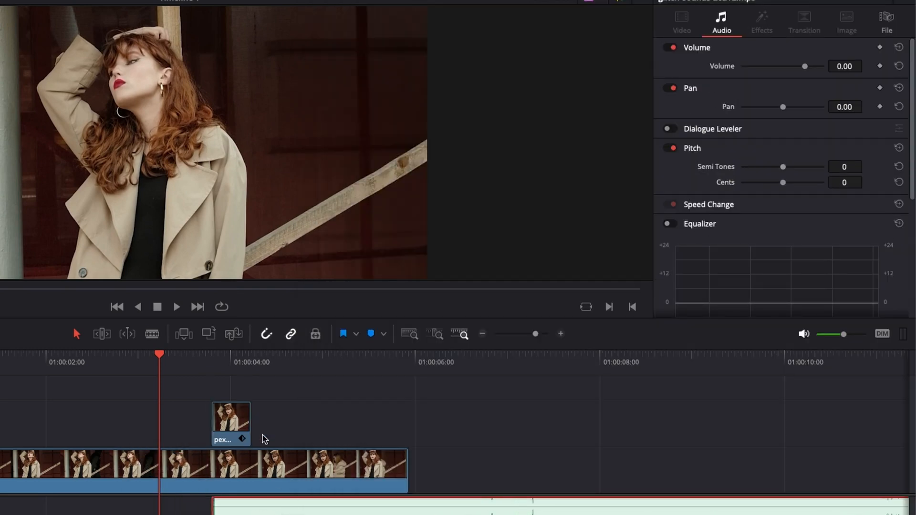
Split the glitch sound at the end of the short clip on Video 2 and delete the remaining audio.
key("space")
key("space")
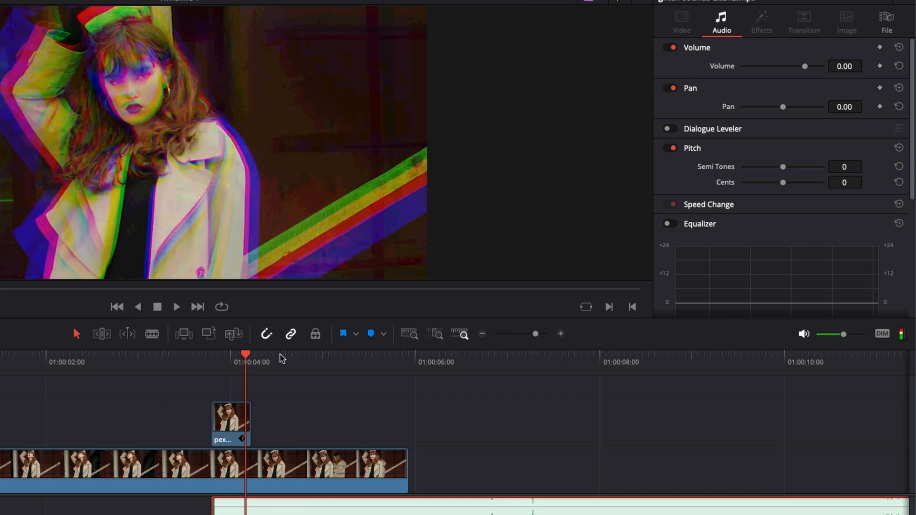
left_click(252, 356)
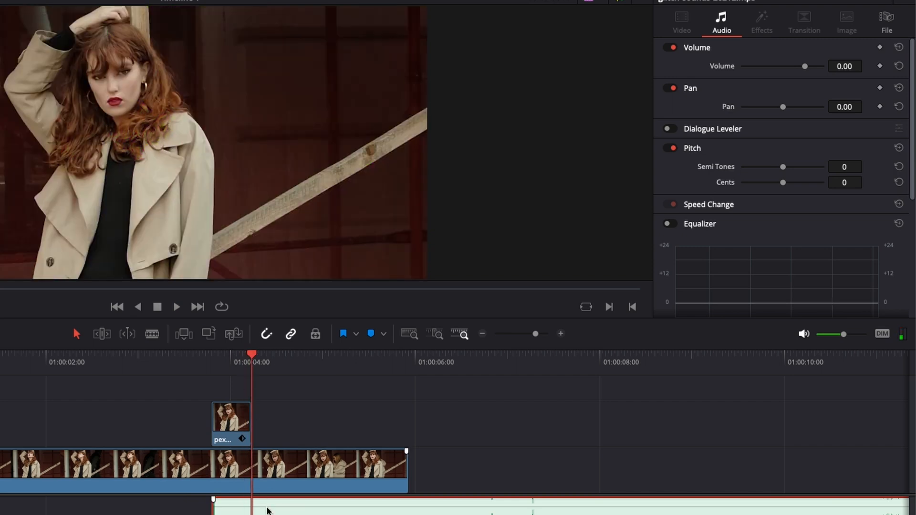
key("super+b")
left_click(272, 511)
key("Delete")
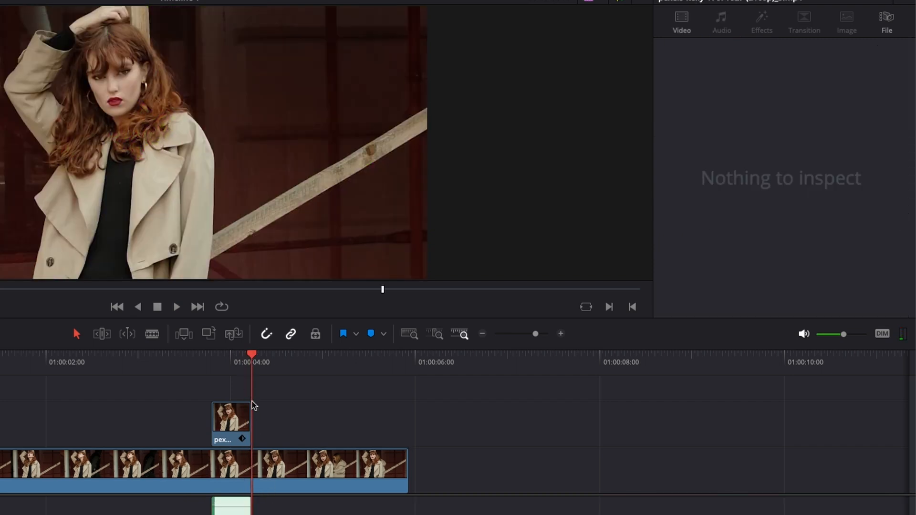
Split the Video 1 clip at 01:00:02:12, ripple delete the part before the cut and play the timeline from the start.
left_click_drag(196, 362, 84, 365)
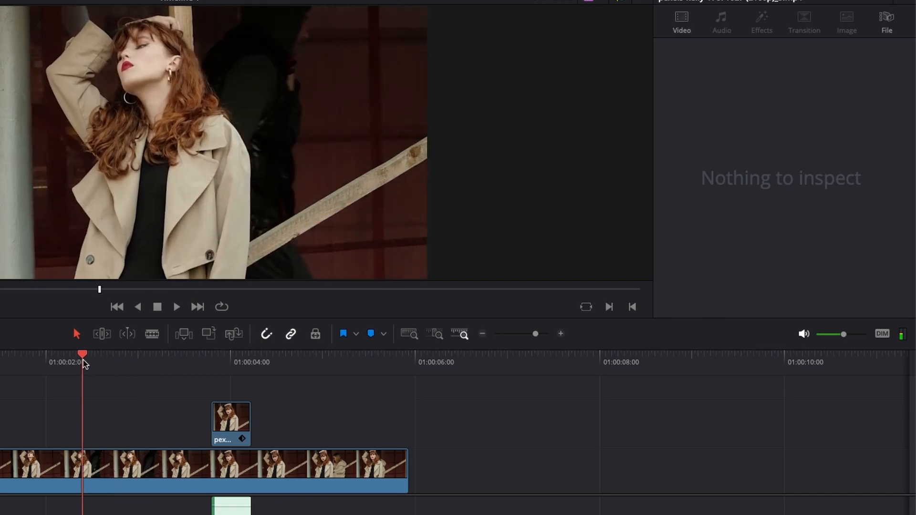
left_click(56, 465)
key("super+b")
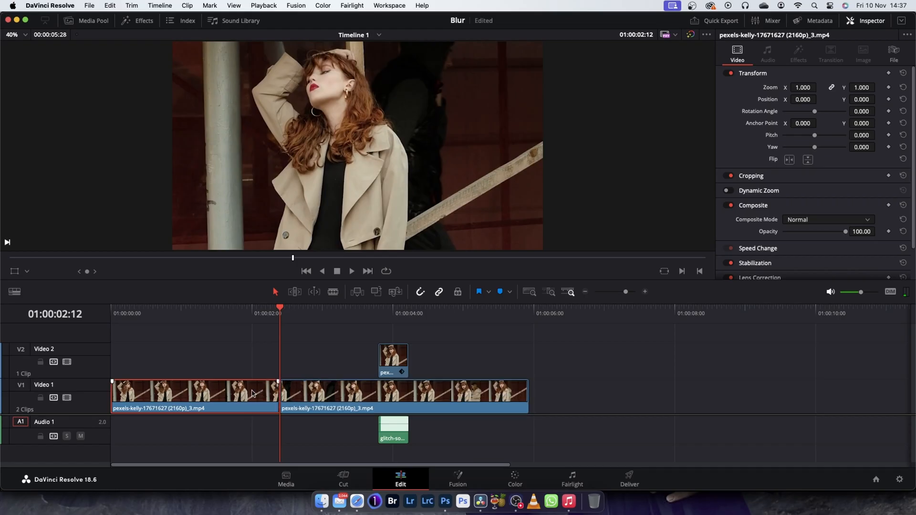
key("BackSpace")
key("Home")
key("space")
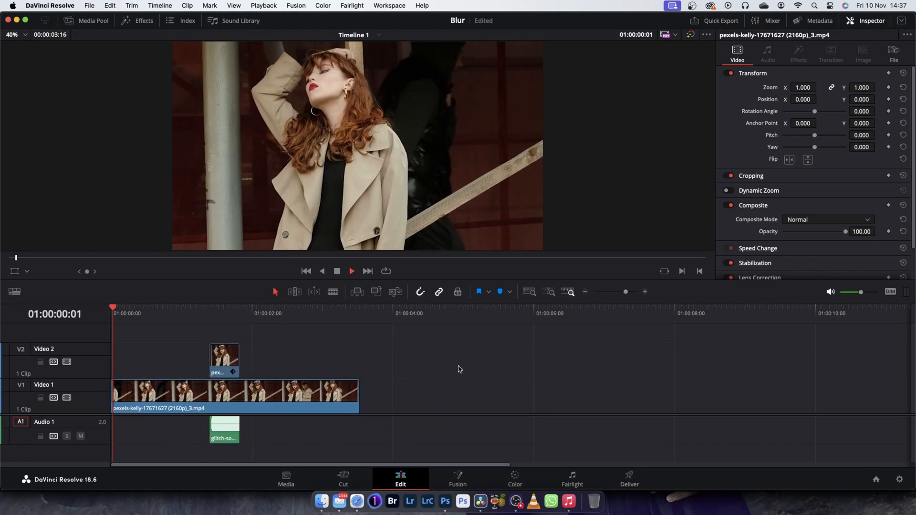